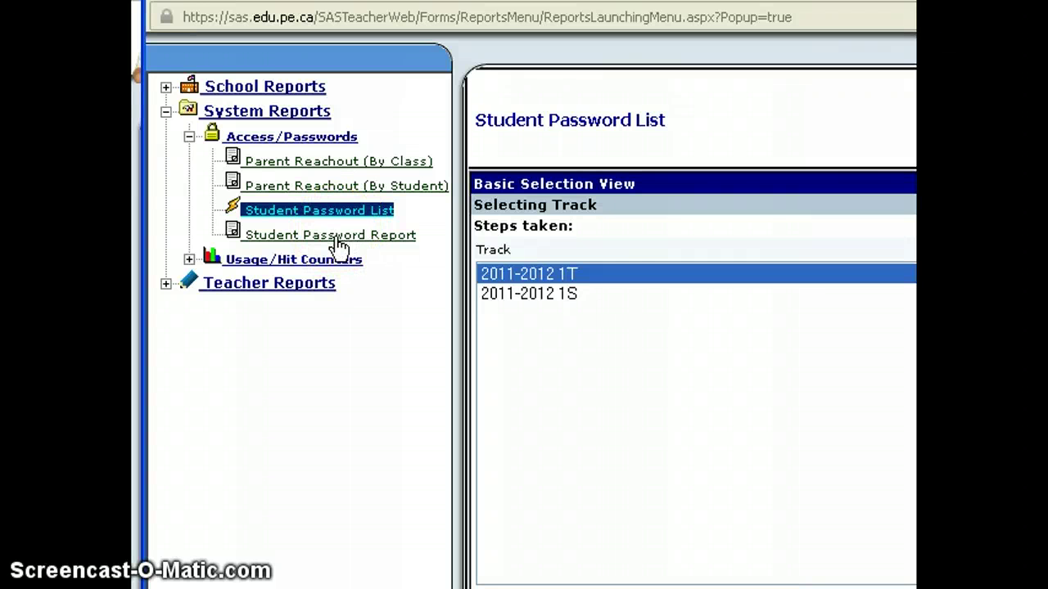
Start the Student Password Report for track 2011-2012 1T and limit it to the Art-1A class
click(337, 238)
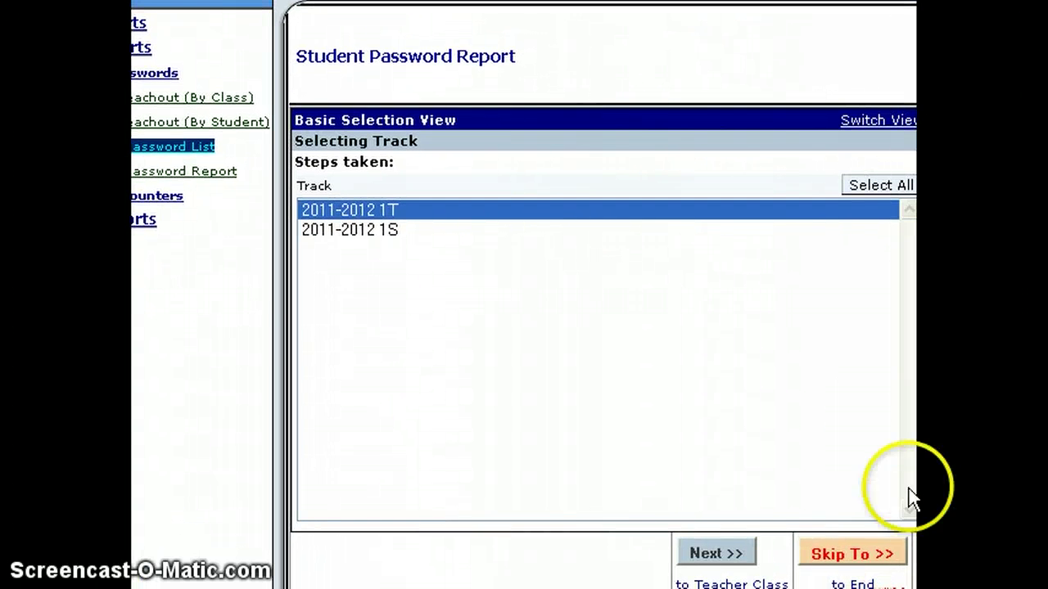
click(715, 554)
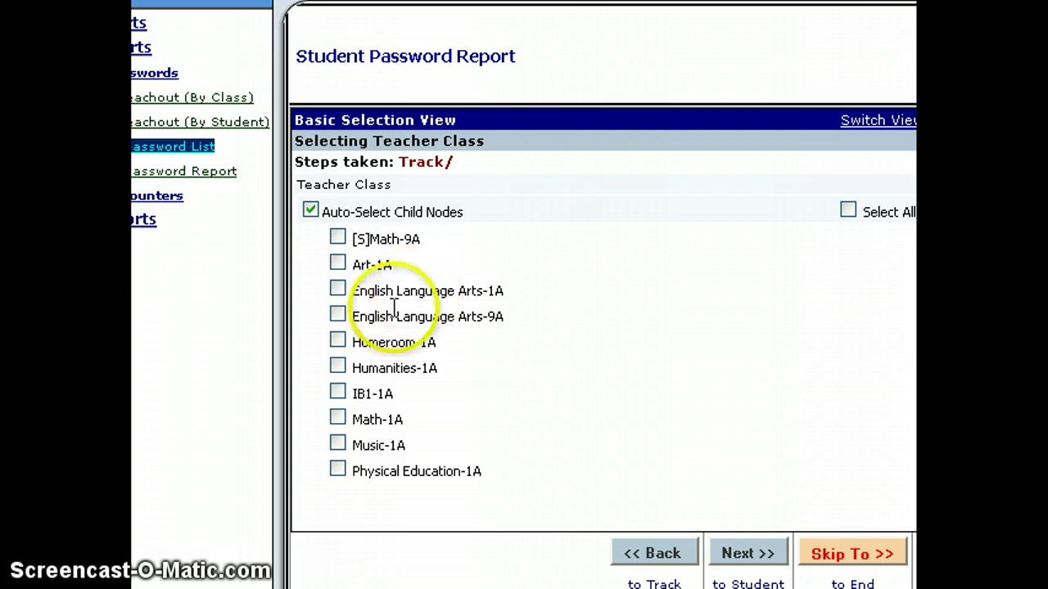
click(337, 261)
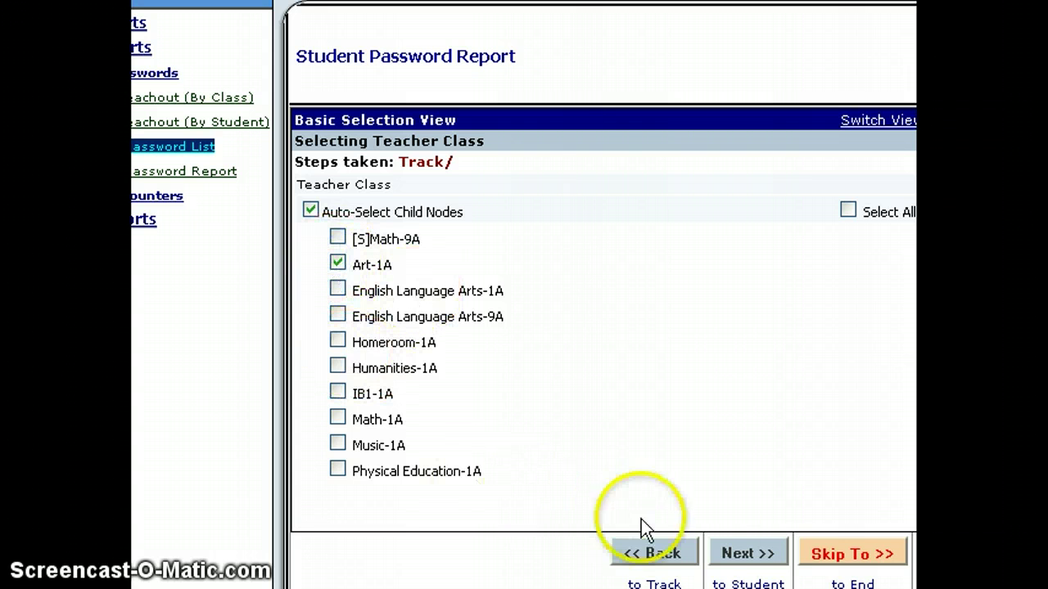
click(746, 554)
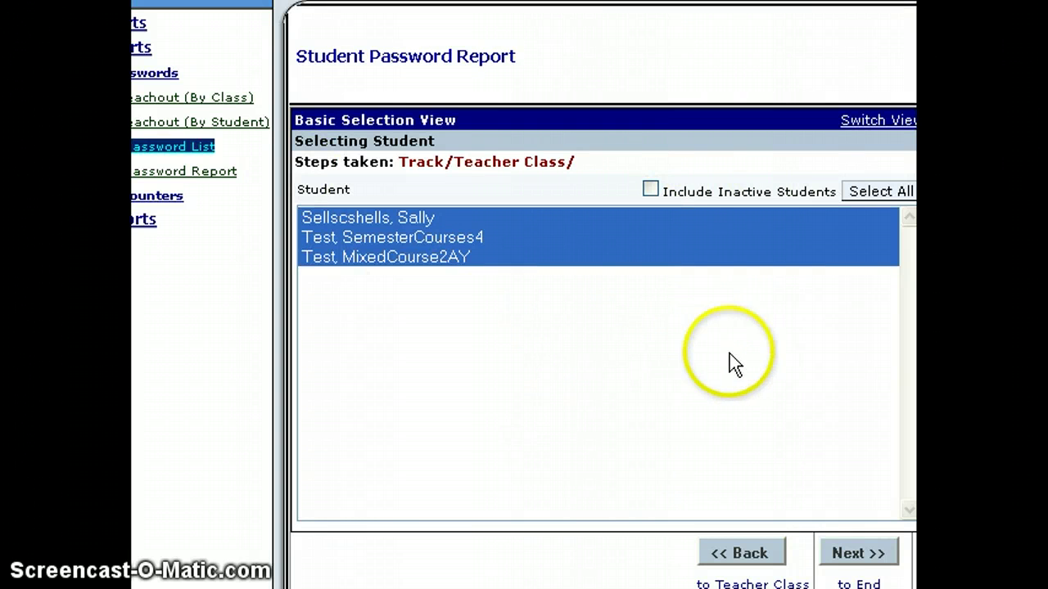
Process the Student Password Report for all listed students in Acrobat format, view it and return to the report launcher
click(853, 555)
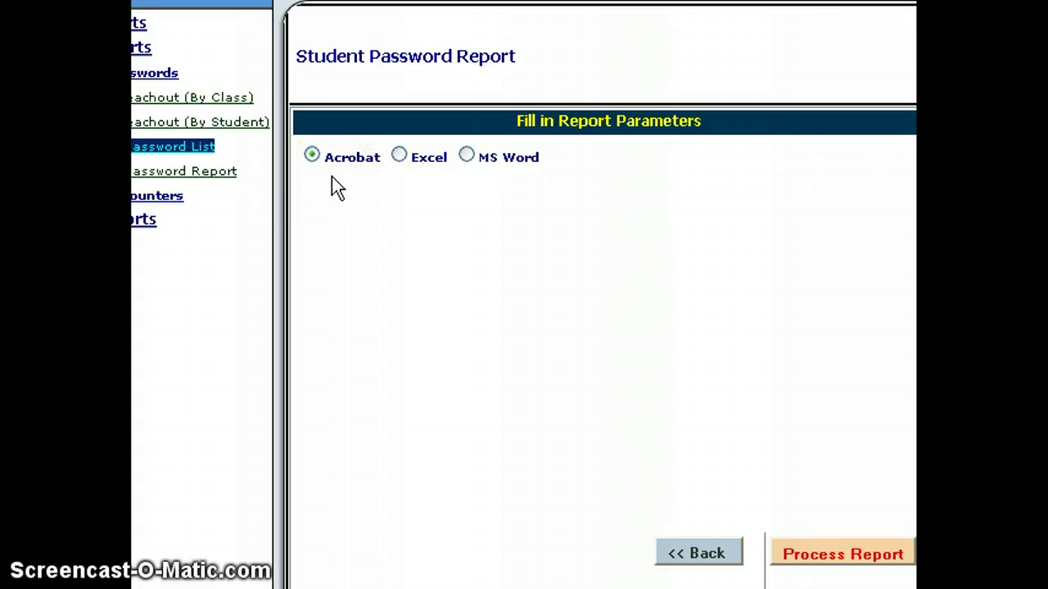
click(295, 180)
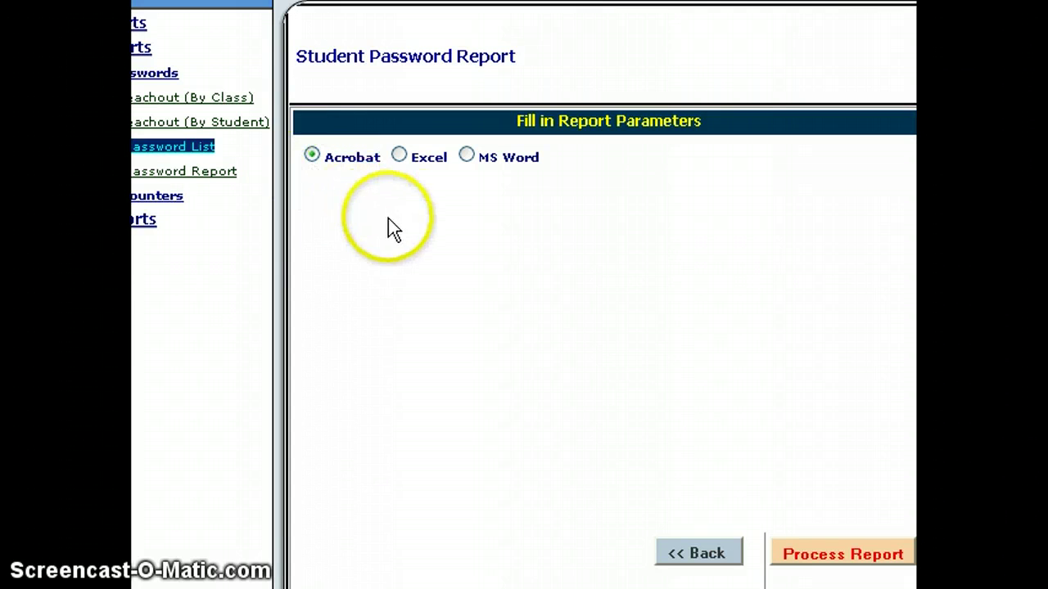
click(844, 555)
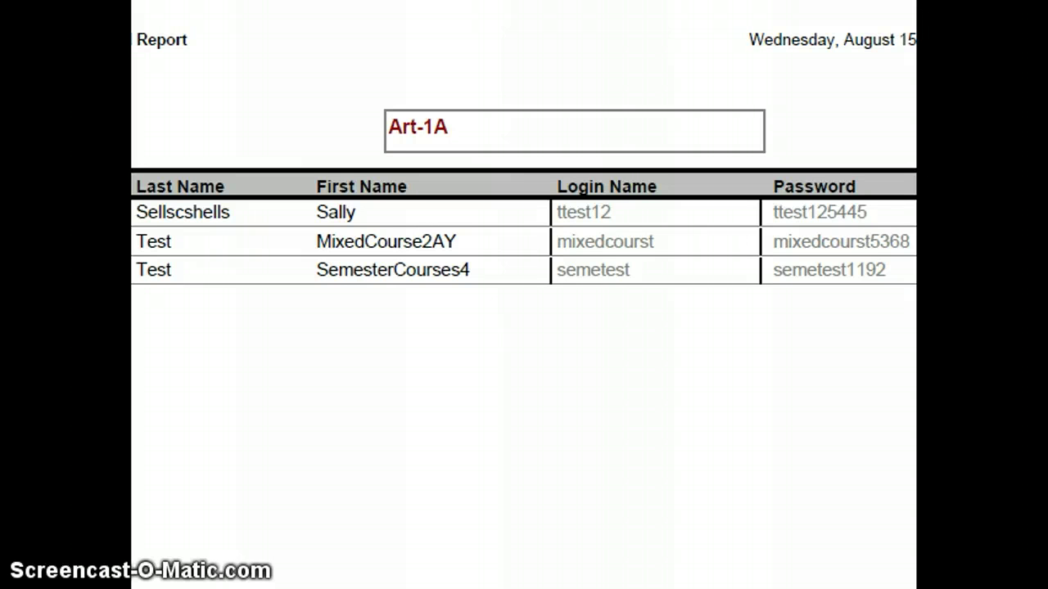
click(519, 244)
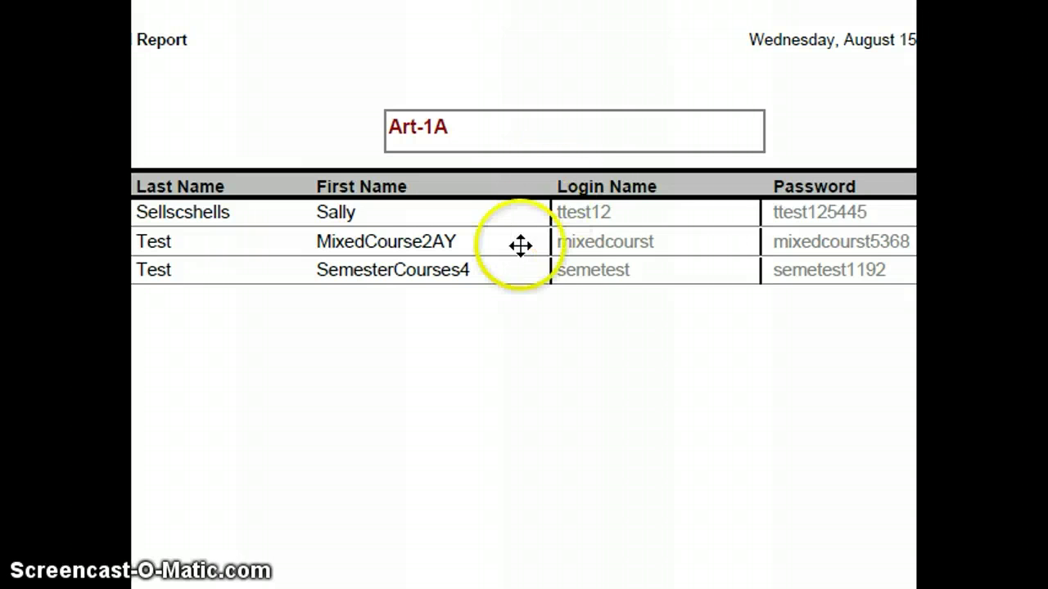
click(641, 74)
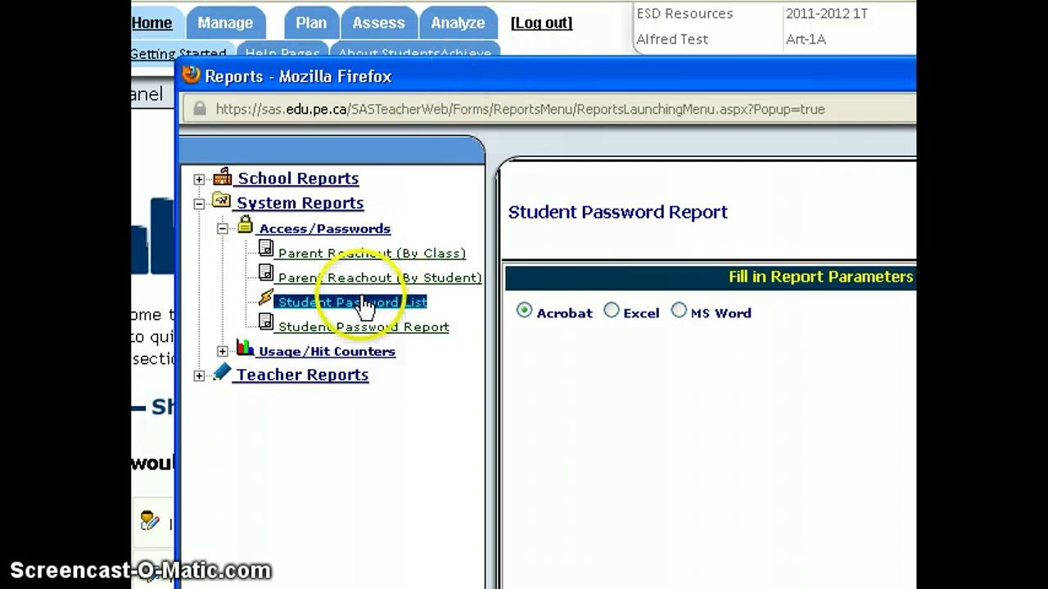
Open the Login History Report from the Usage/Hit Counters category and accept track 2011-2012 1T
click(221, 352)
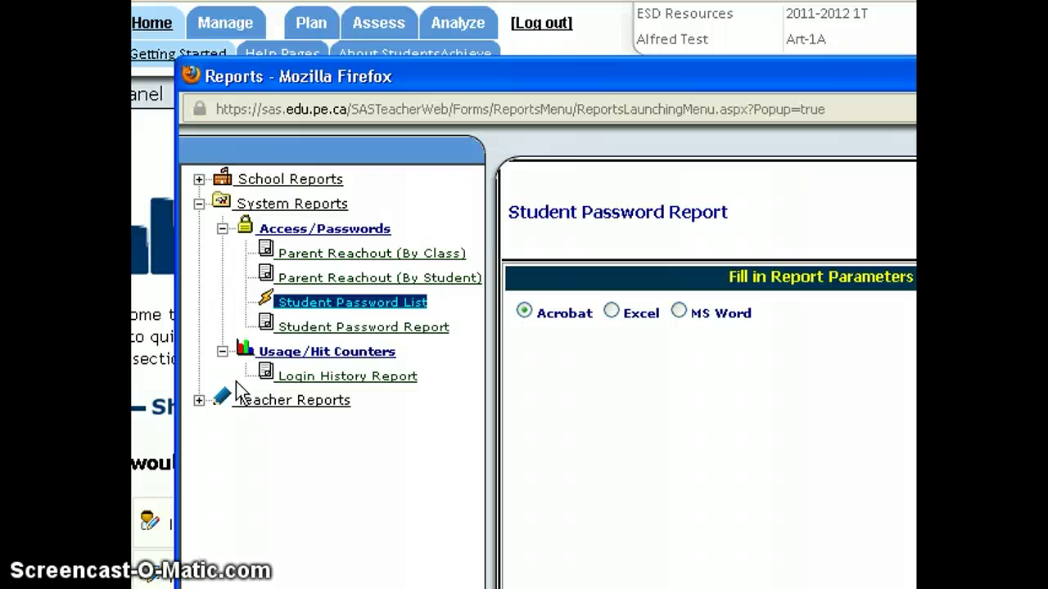
click(329, 395)
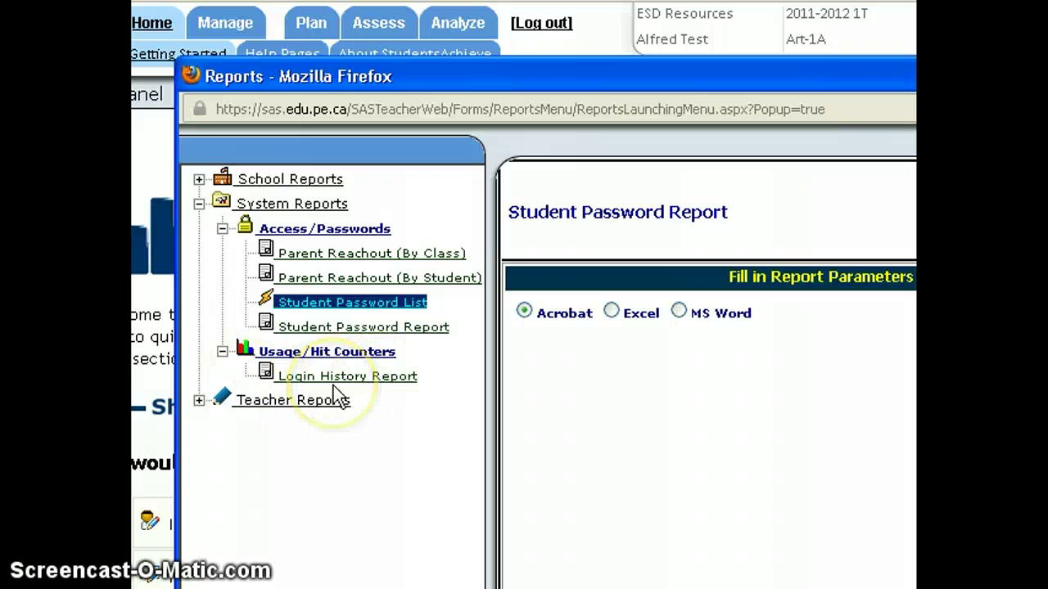
click(290, 377)
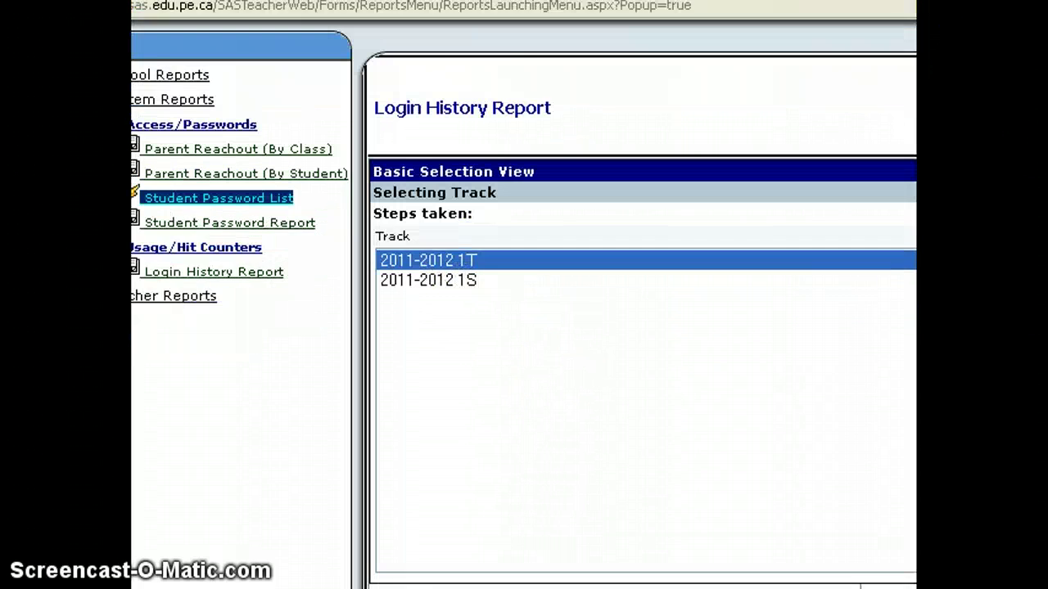
click(865, 547)
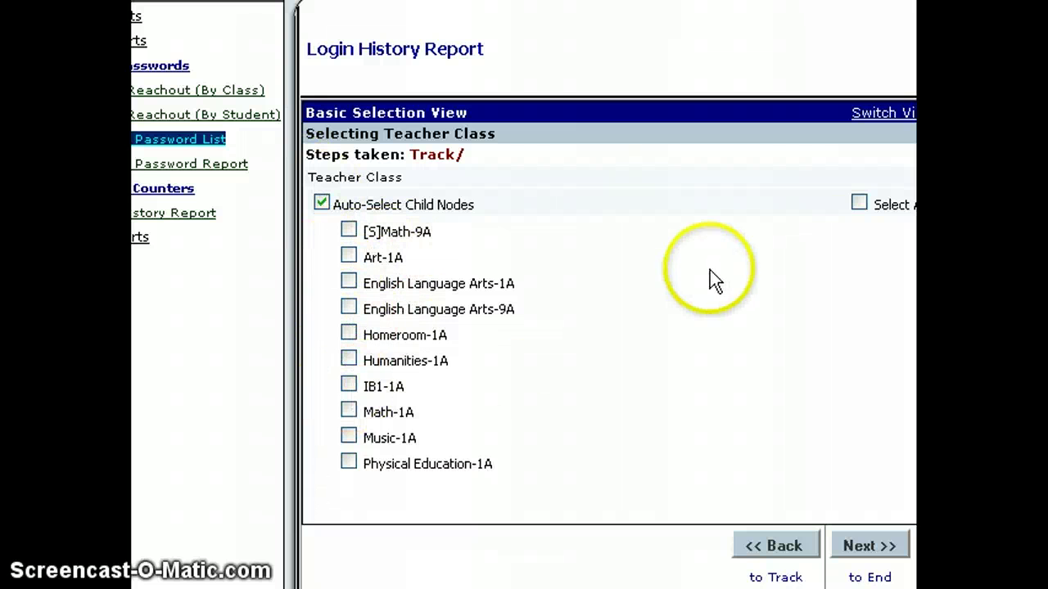
click(858, 202)
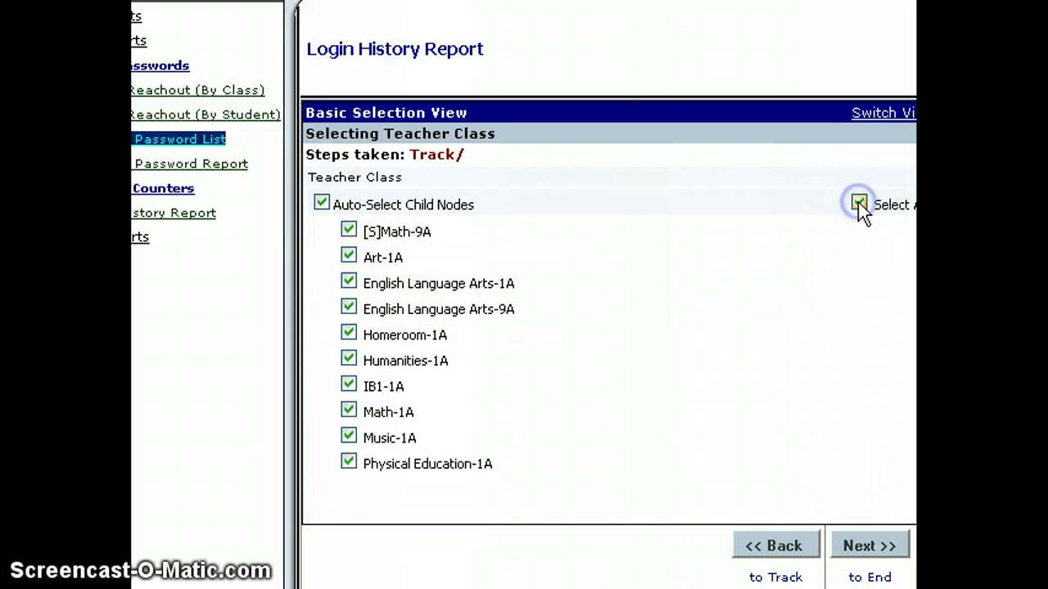
click(858, 202)
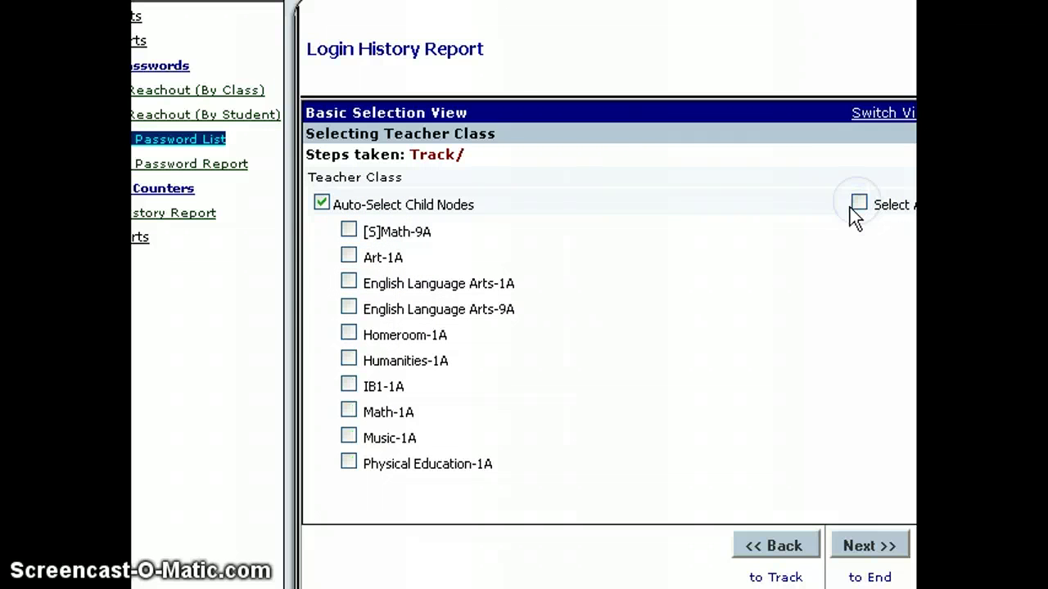
click(353, 276)
click(349, 257)
click(351, 276)
click(349, 255)
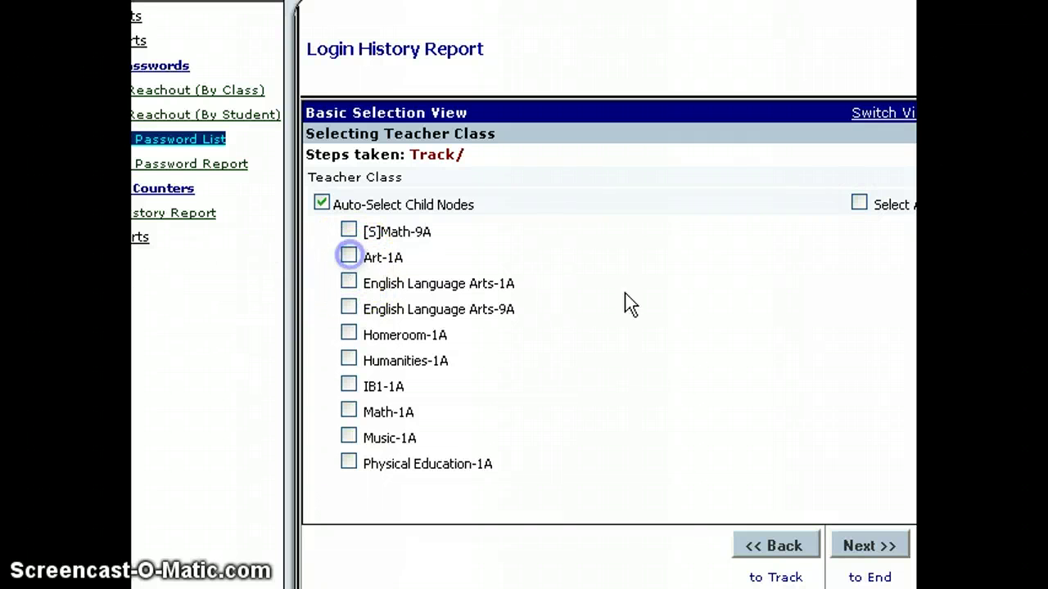
Select all teacher classes, process the Login History Report in Acrobat format with all results shown, and view it
click(858, 202)
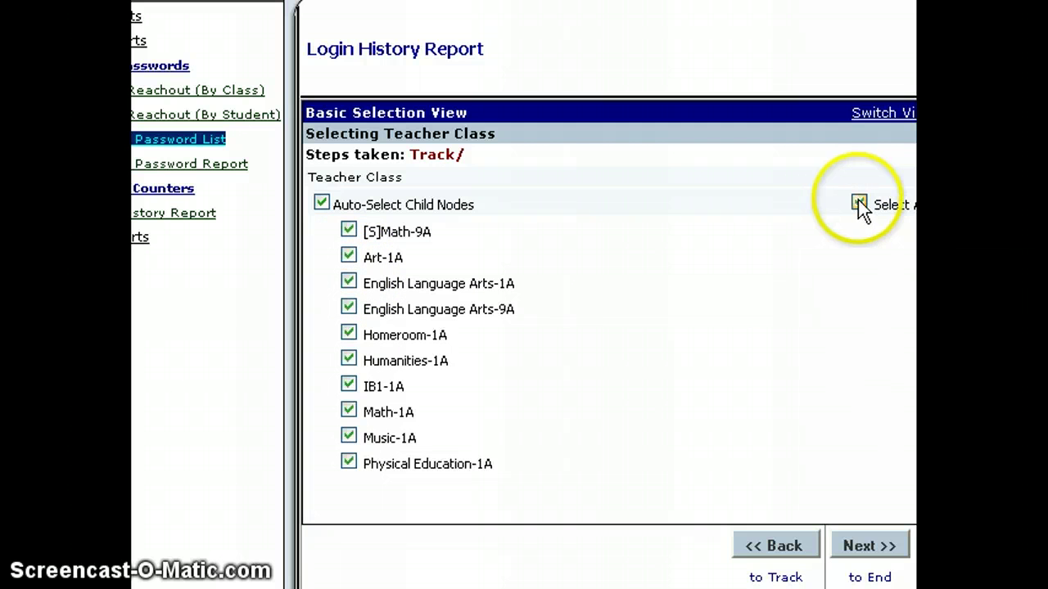
click(845, 555)
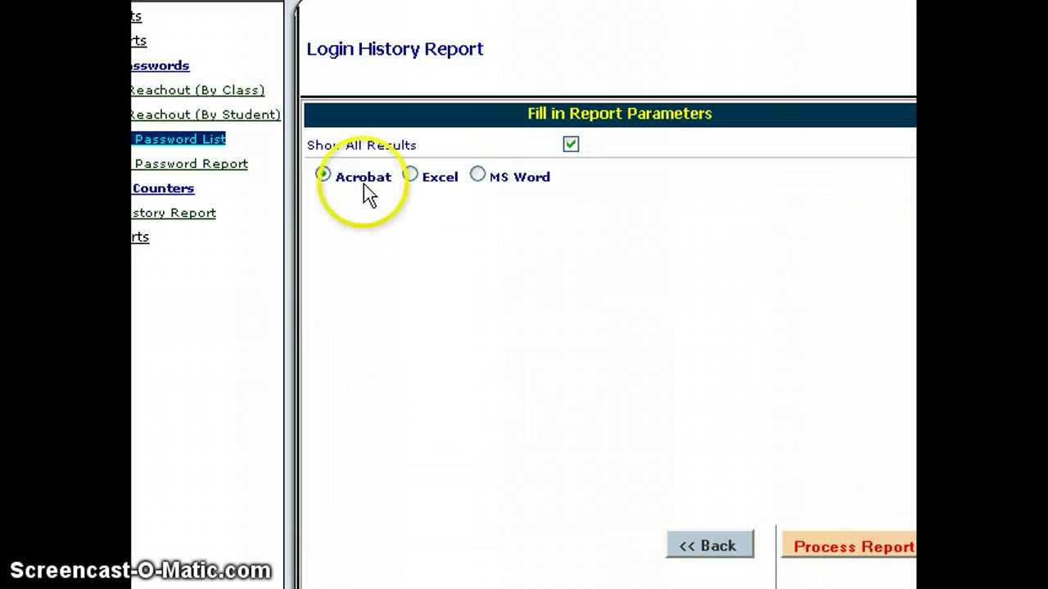
click(840, 547)
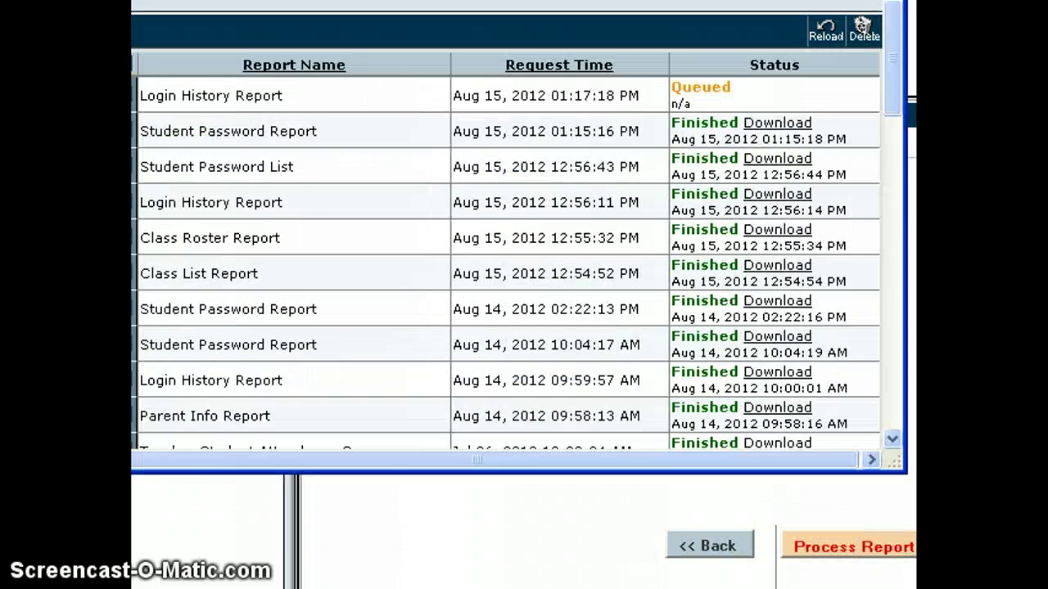
drag(765, 0, 771, 141)
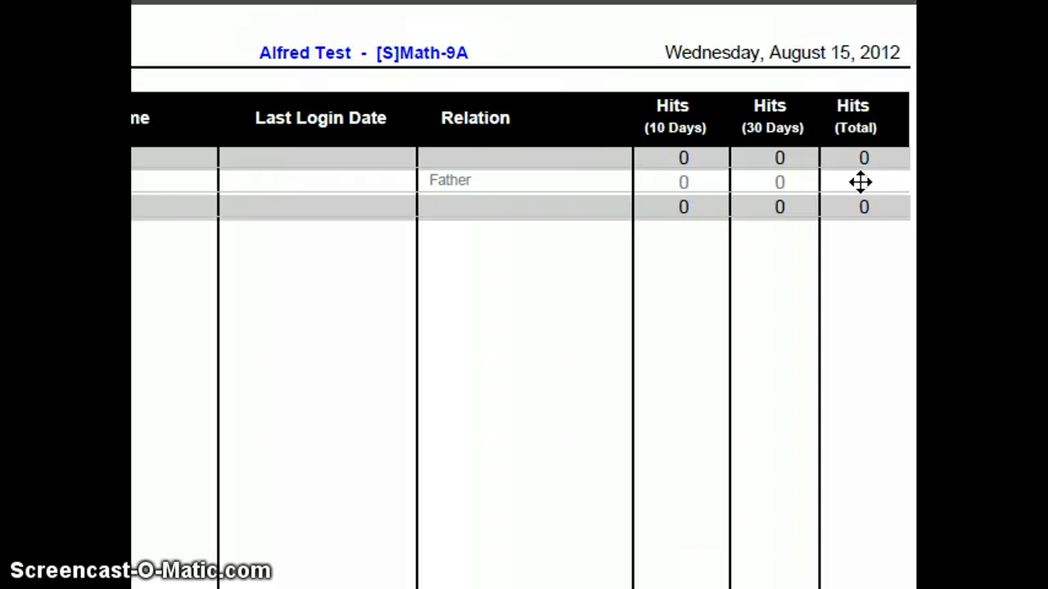
click(843, 35)
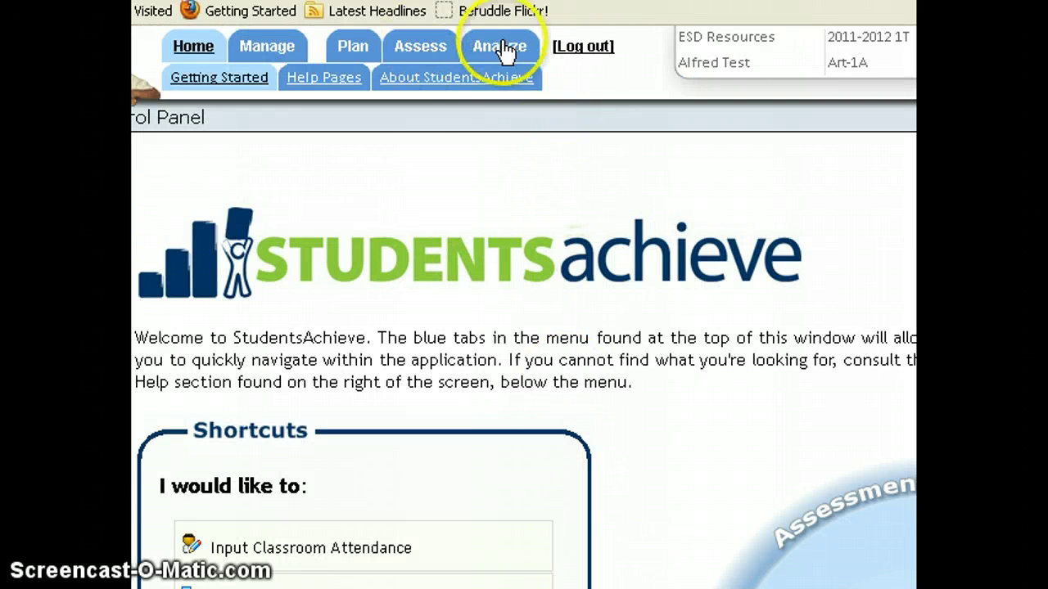
Reopen the report launcher and expand the General Utility and Attendance categories under Teacher Reports
mouse_move(499, 46)
click(457, 75)
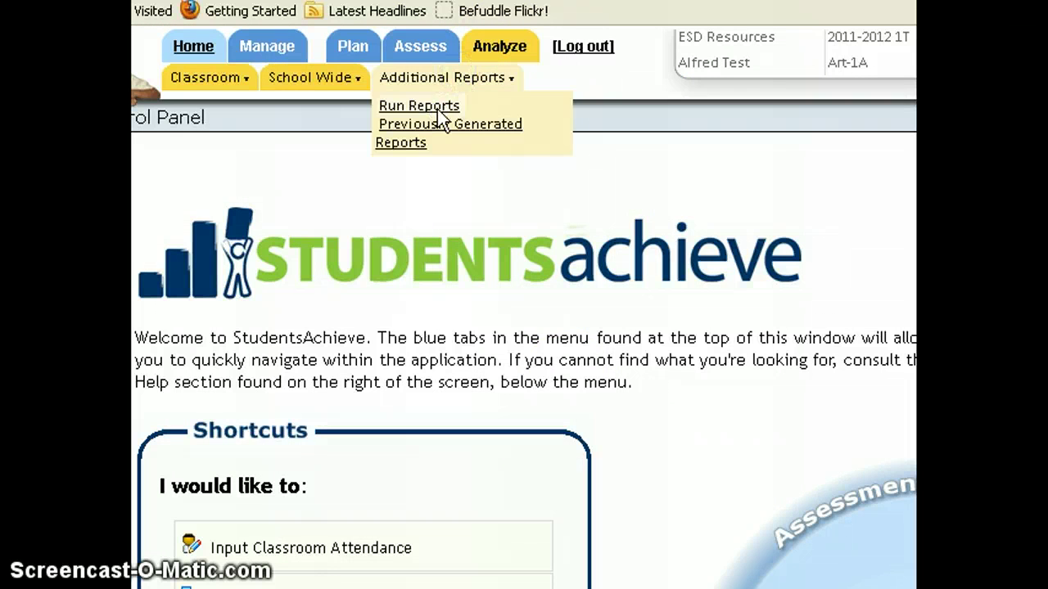
click(435, 263)
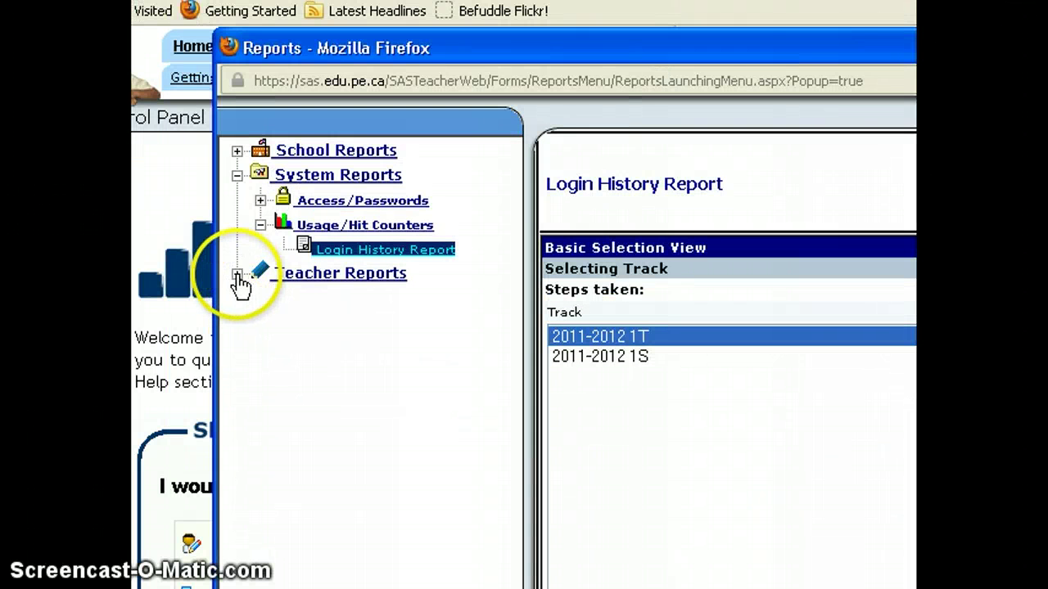
click(238, 275)
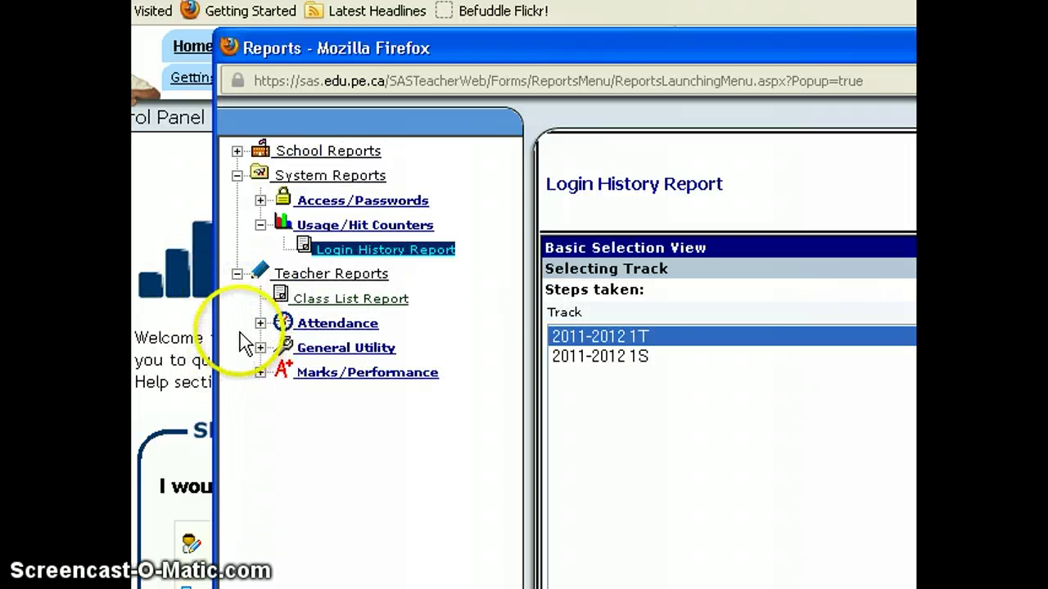
click(260, 348)
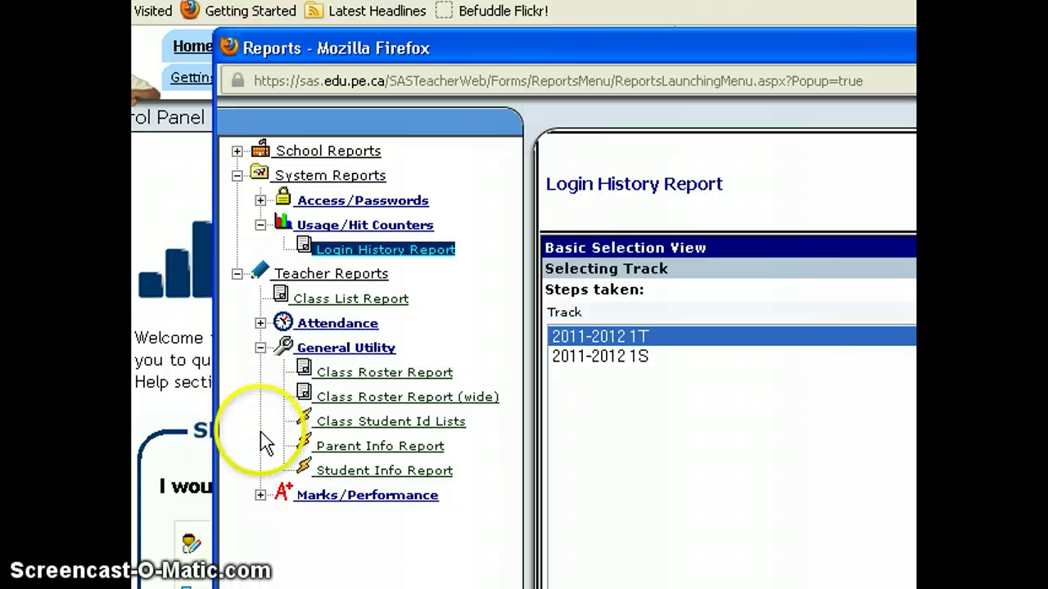
click(261, 324)
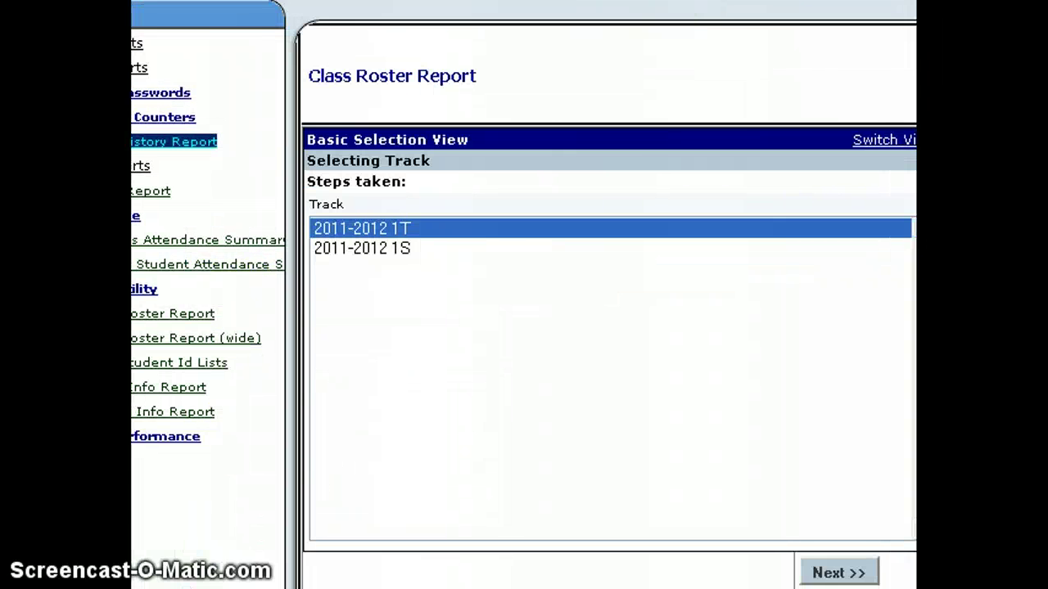
Process the Class Roster Report for the Art-1A class in track 2011-2012 1T in Acrobat format
click(861, 582)
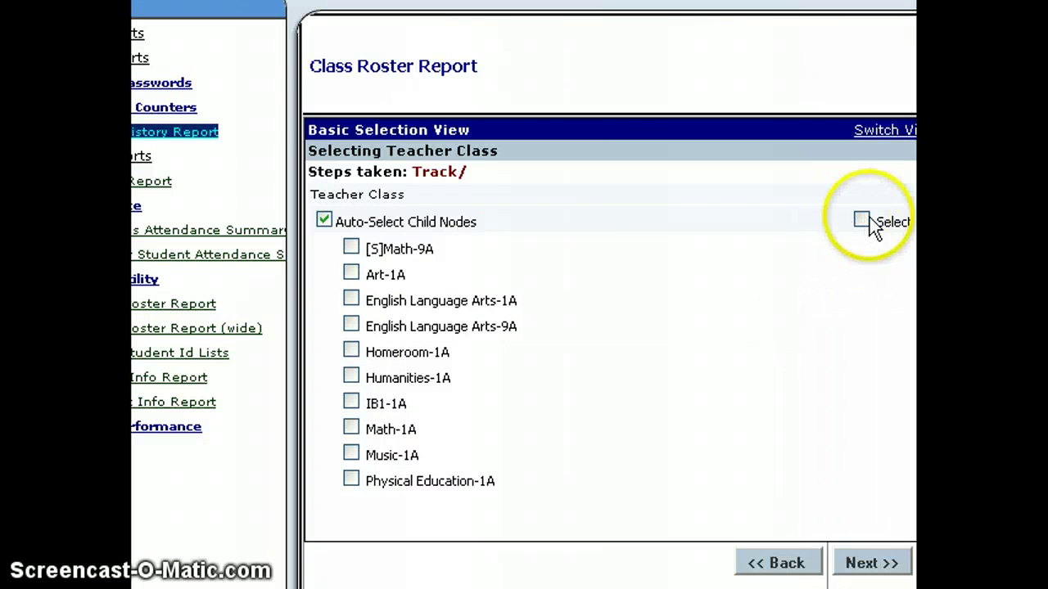
click(354, 274)
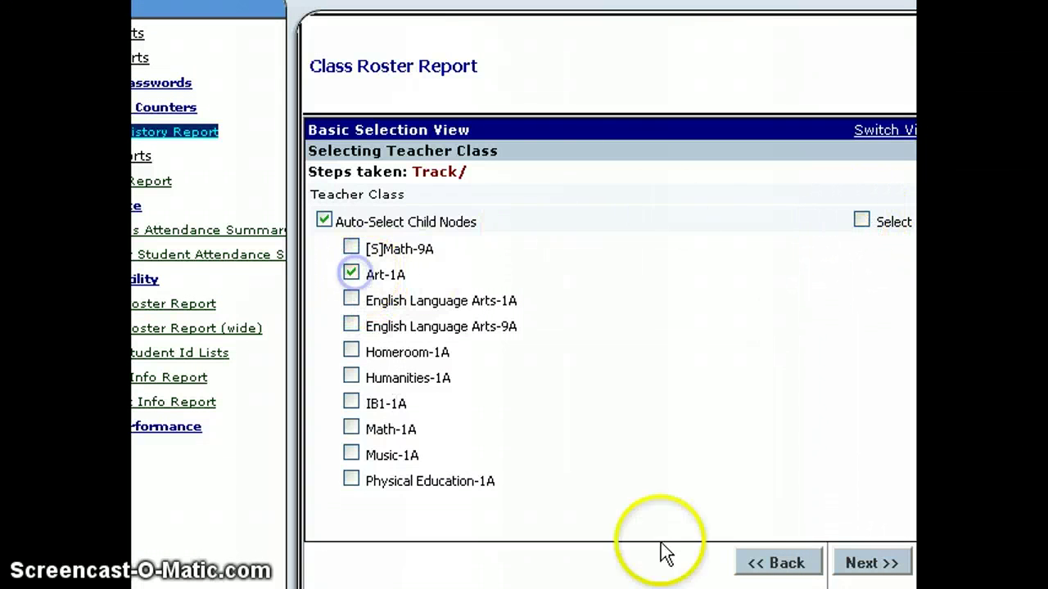
click(872, 565)
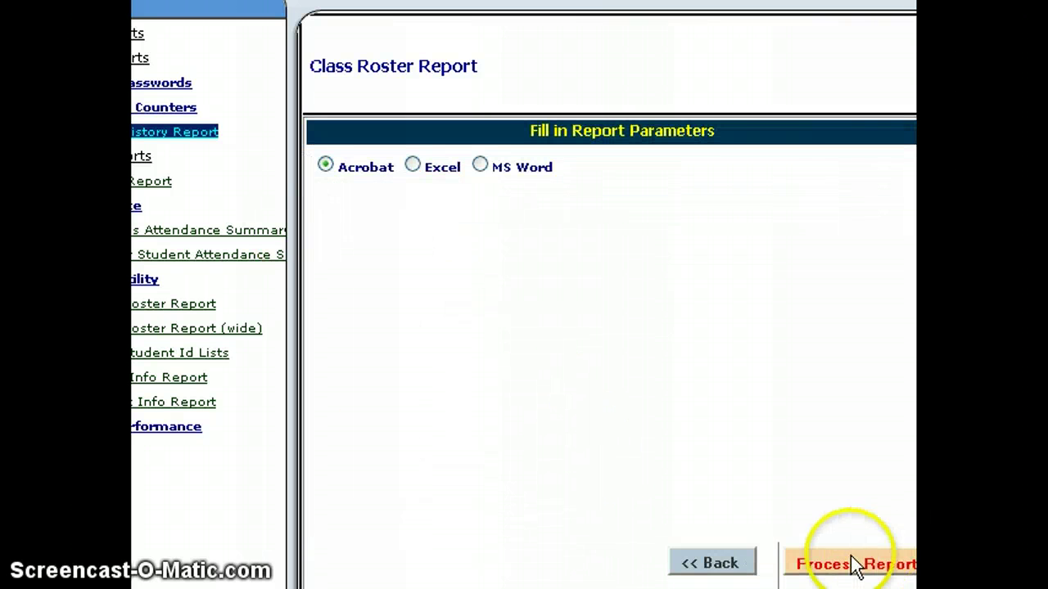
click(854, 565)
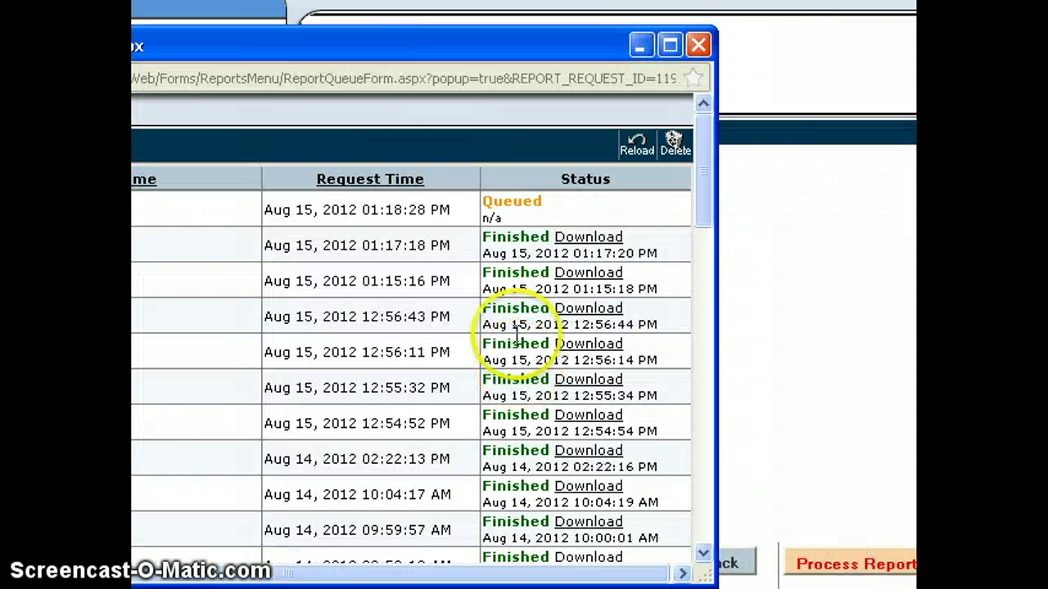